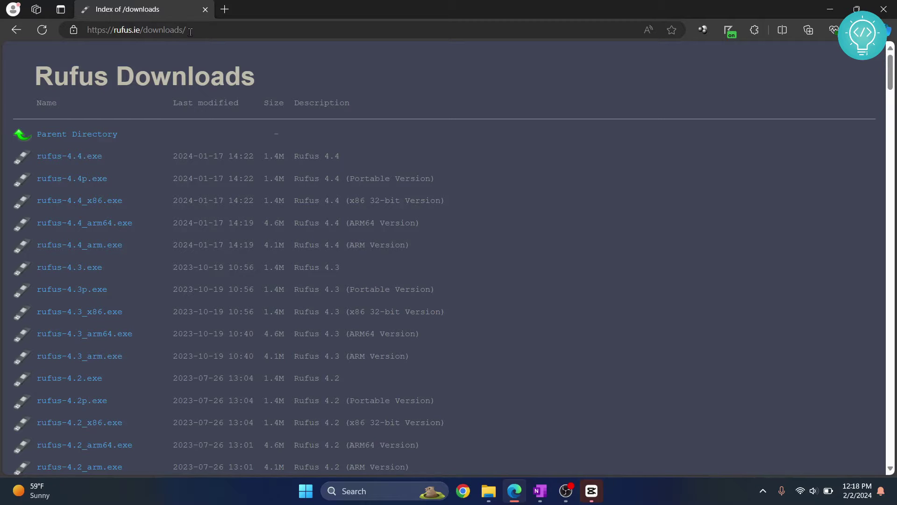
- Download rufus-4.4.exe from the Rufus downloads page in Edge
left_click(70, 157)
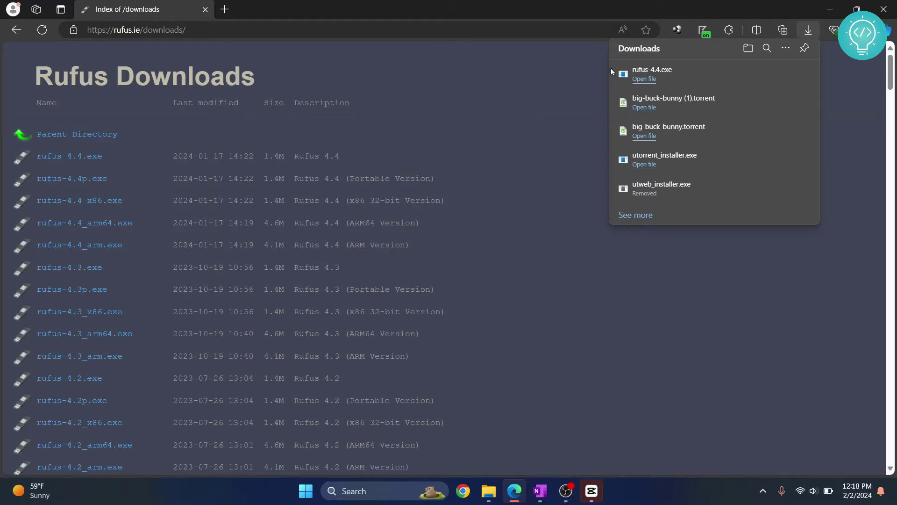
- Launch Rufus 4.4, decline update checks, and keep ESD-ISO (E:) with Disk or ISO image boot
left_click(644, 79)
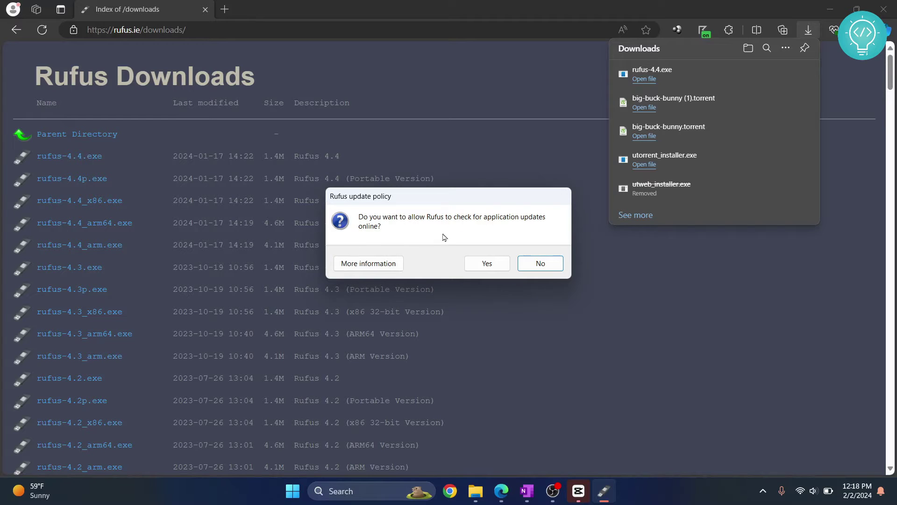
left_click(541, 264)
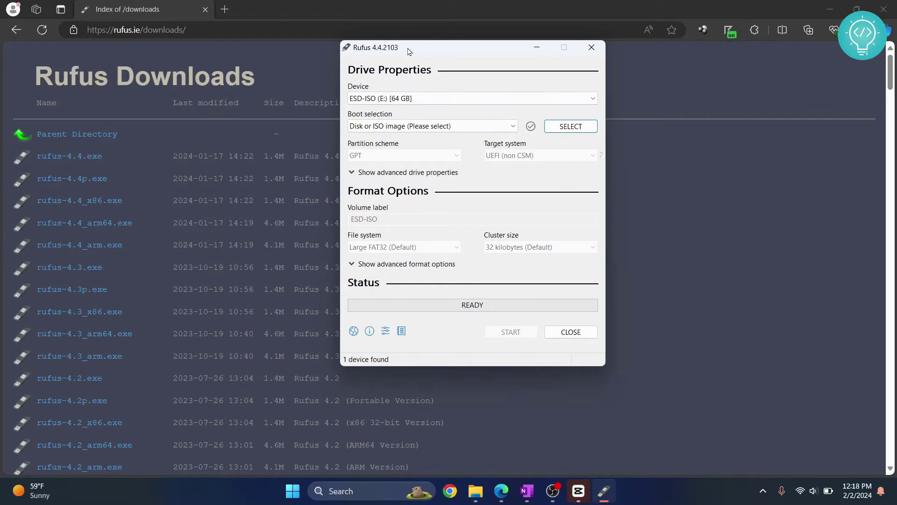
left_click_drag(410, 51, 403, 81)
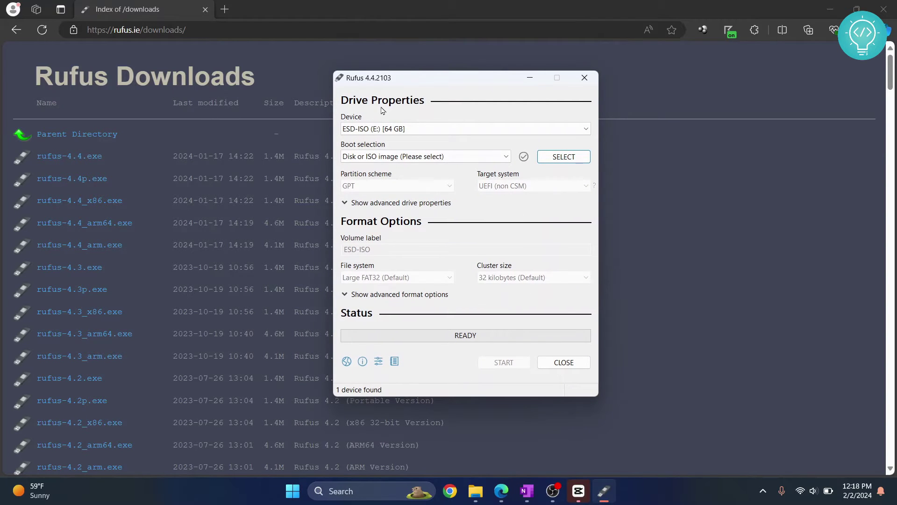
left_click(417, 129)
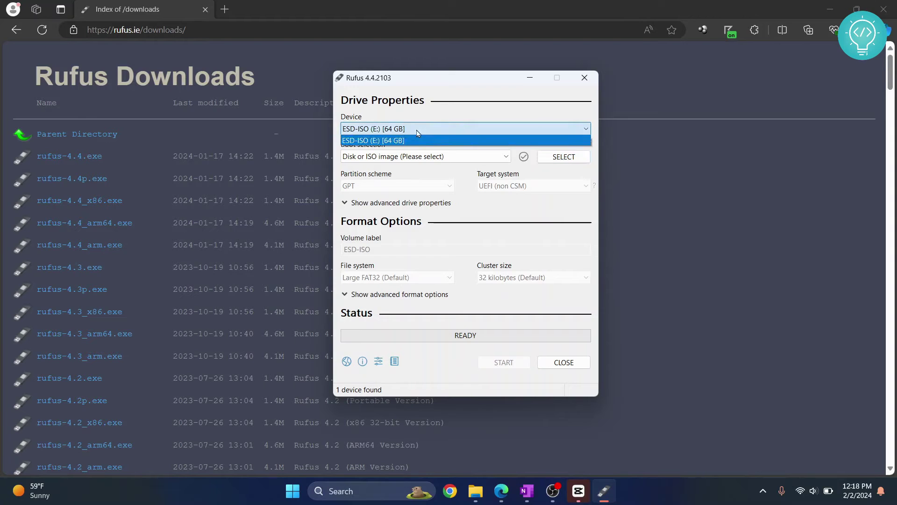
left_click(417, 132)
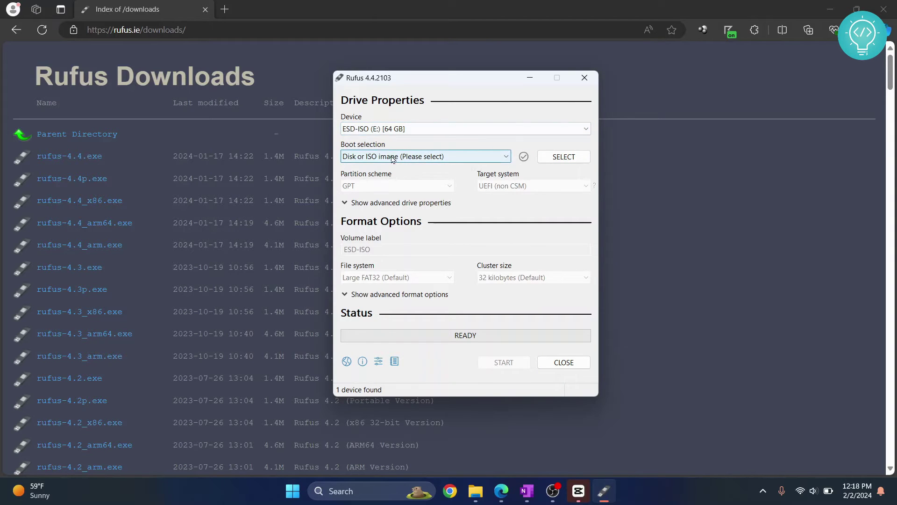
left_click(373, 156)
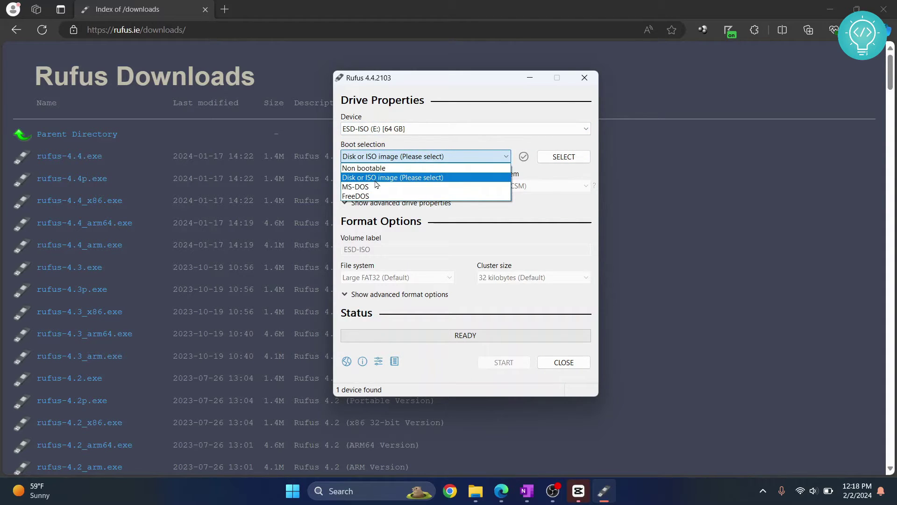
left_click(390, 178)
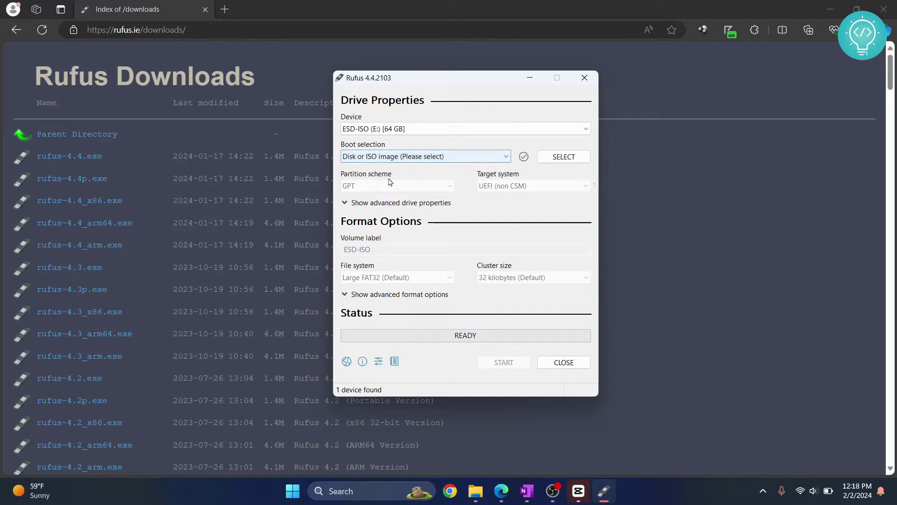
- Load Win10_22H2_English_x32v1.iso from Downloads as the Rufus boot image
left_click(561, 159)
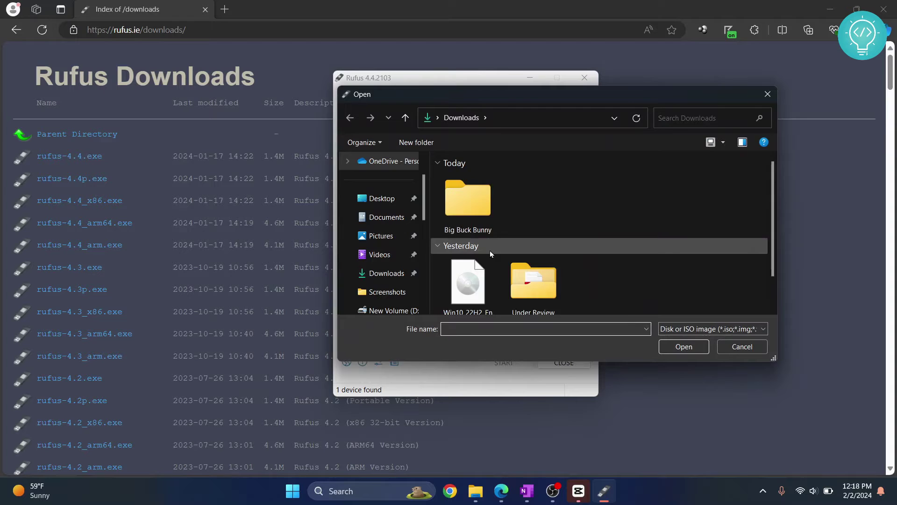
scroll(490, 250, "down", 1)
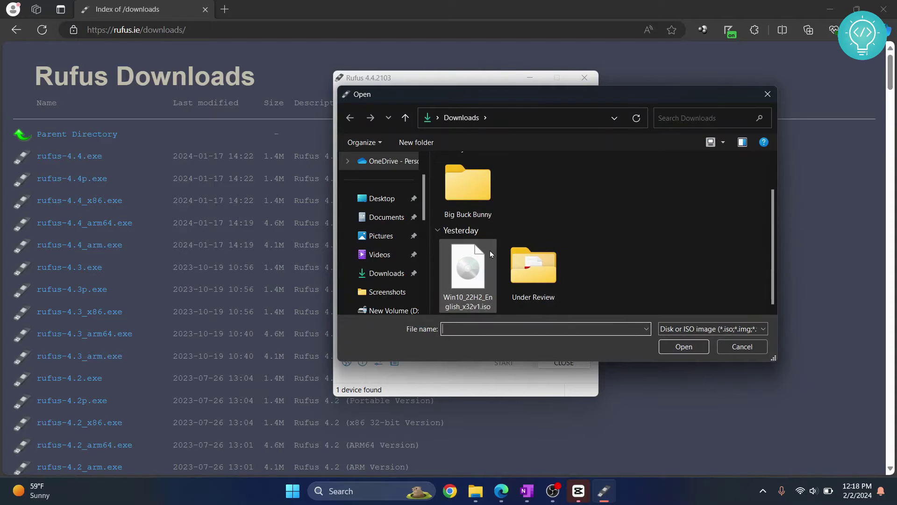
left_click(468, 281)
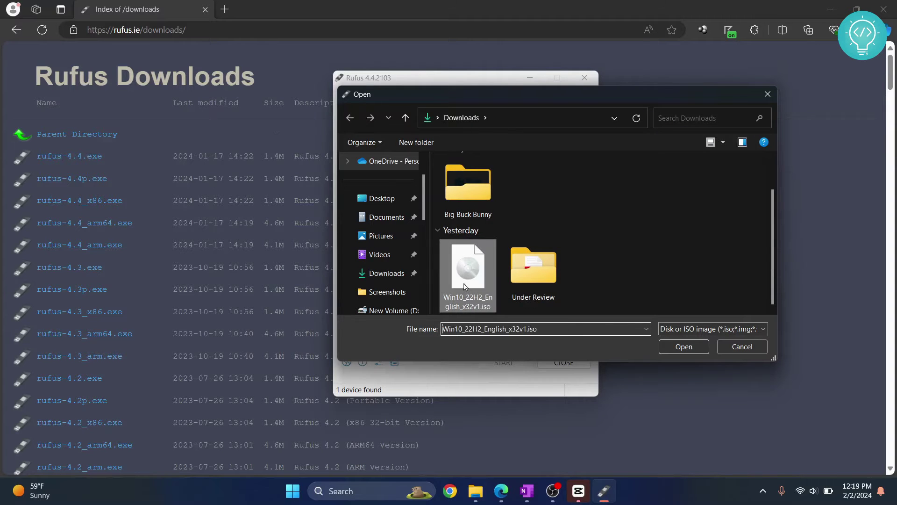
left_click(684, 346)
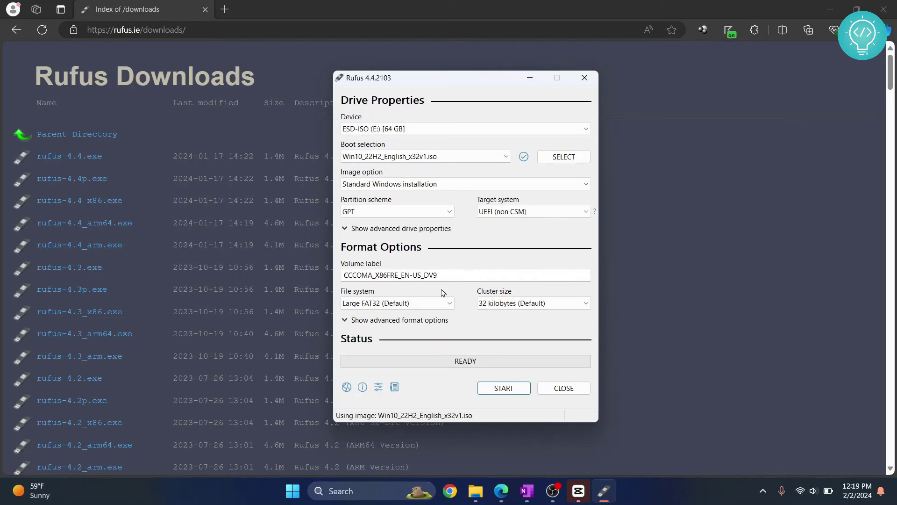
left_click(375, 303)
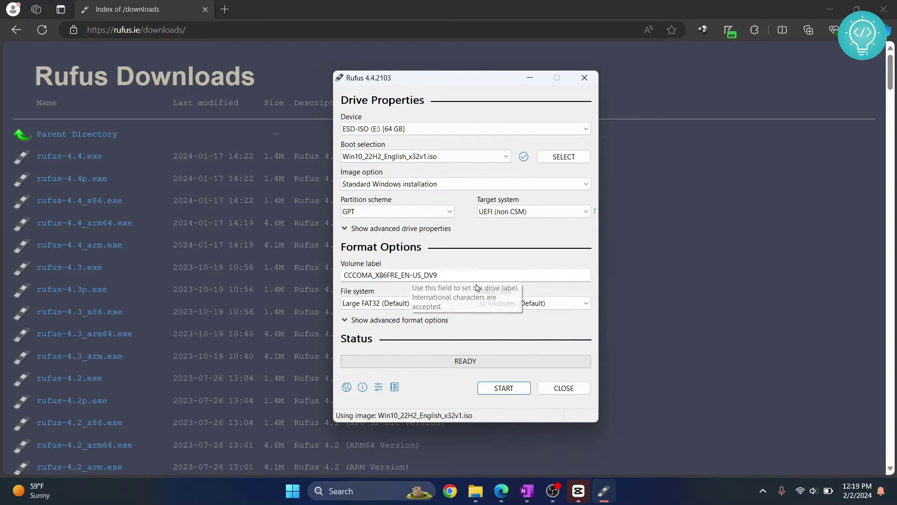
- Check in File Explorer that ESD-ISO (E:) holds only PhotoshopPortable and two PDFs
key("super+e")
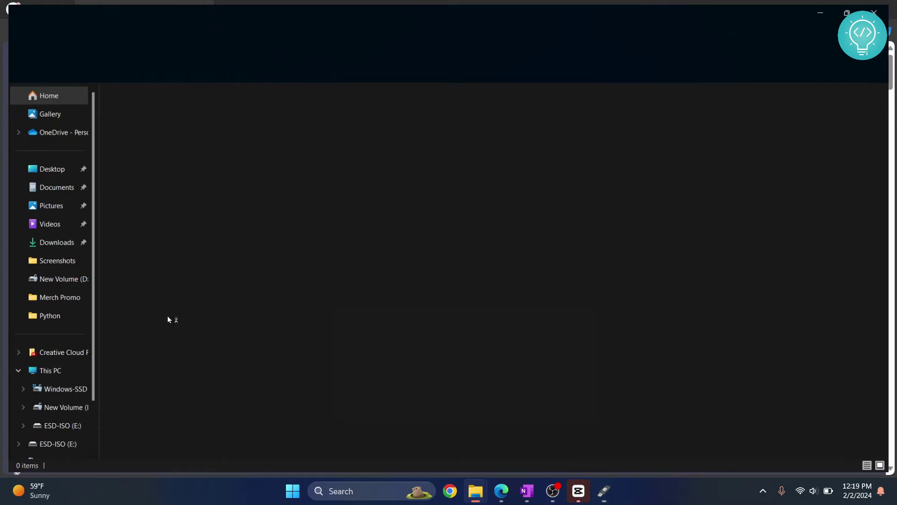
left_click(42, 373)
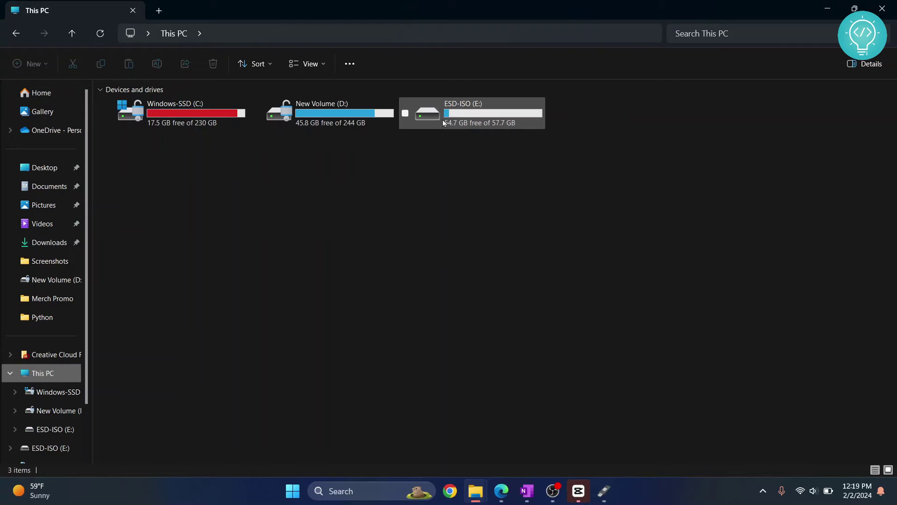
double_click(465, 117)
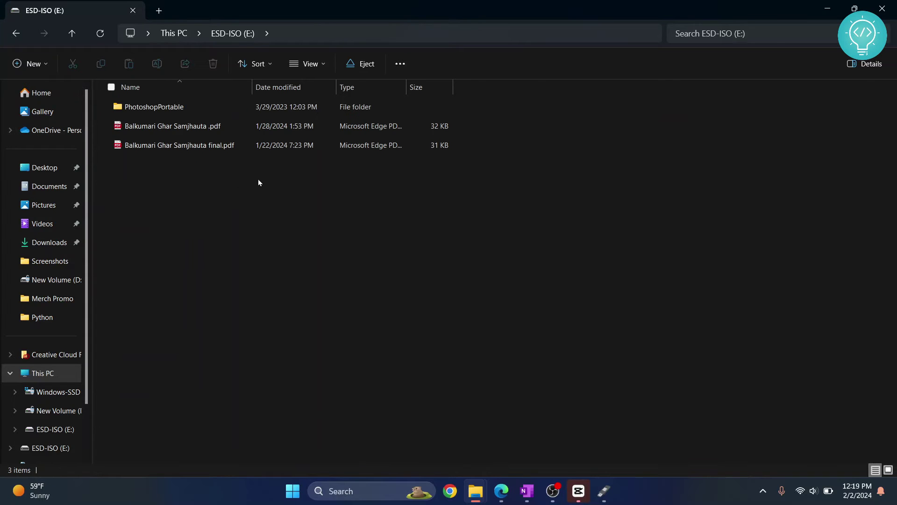
left_click(177, 36)
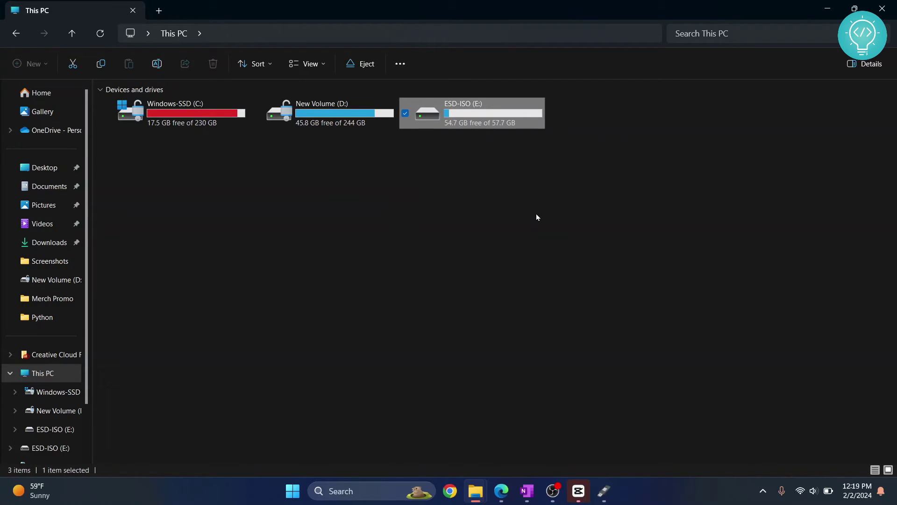
key("alt+Tab")
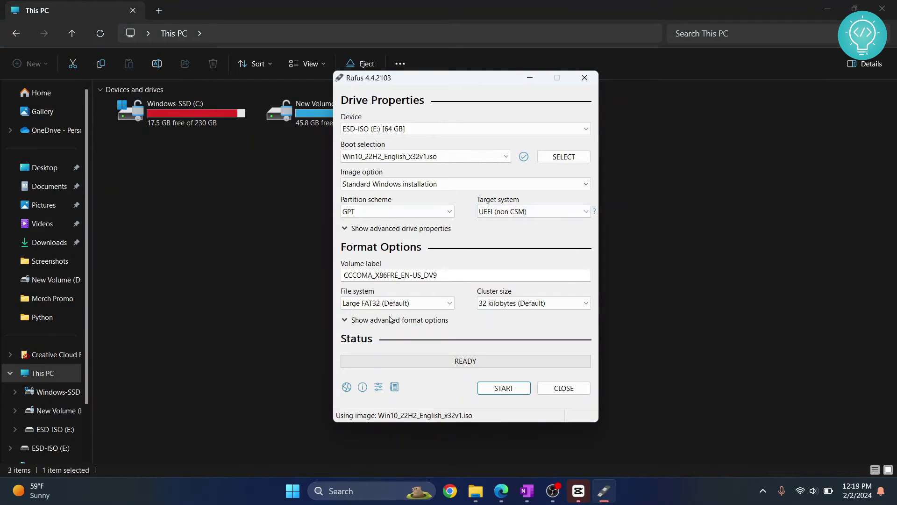
- Replace the default volume label with win10bootable
left_click(455, 276)
key("ctrl+a")
left_click(456, 276)
key("ctrl+a")
type("w")
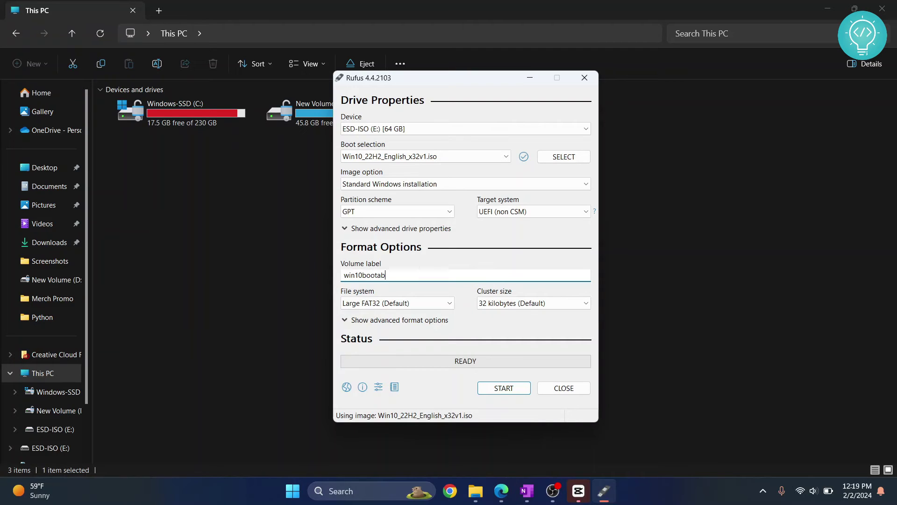
- Write the Windows 10 image to the drive, accepting default setup options and the data-erase warning
left_click(506, 390)
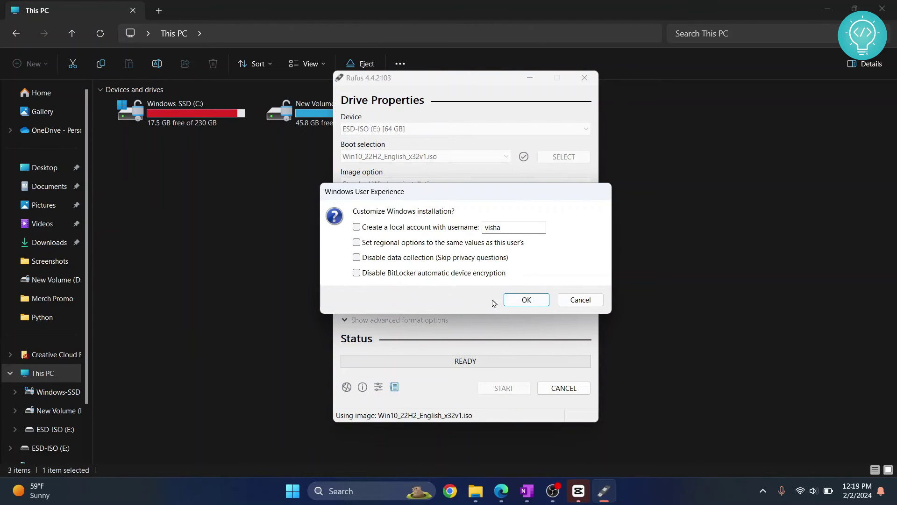
left_click(527, 300)
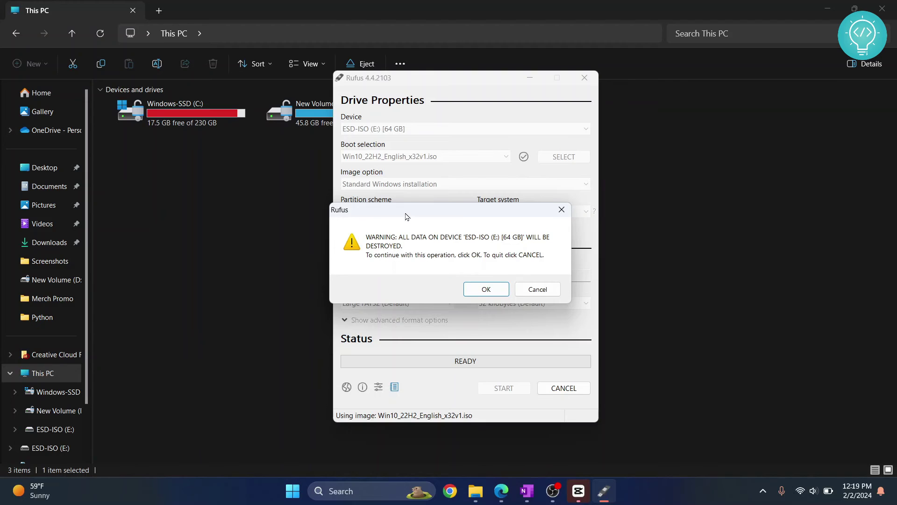
left_click(471, 291)
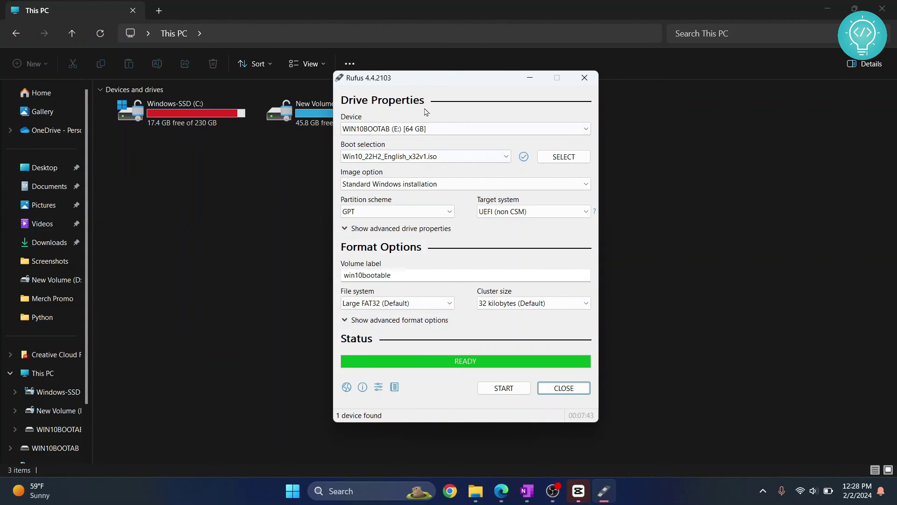
- Close Rufus and confirm WIN10BOOTAB (E:) contains boot, efi, sources, support and setup.exe
left_click(559, 392)
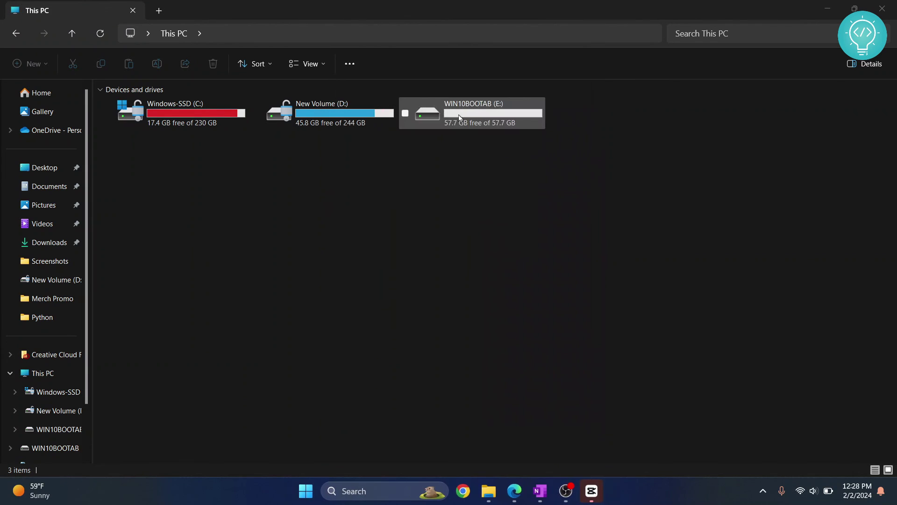
double_click(479, 123)
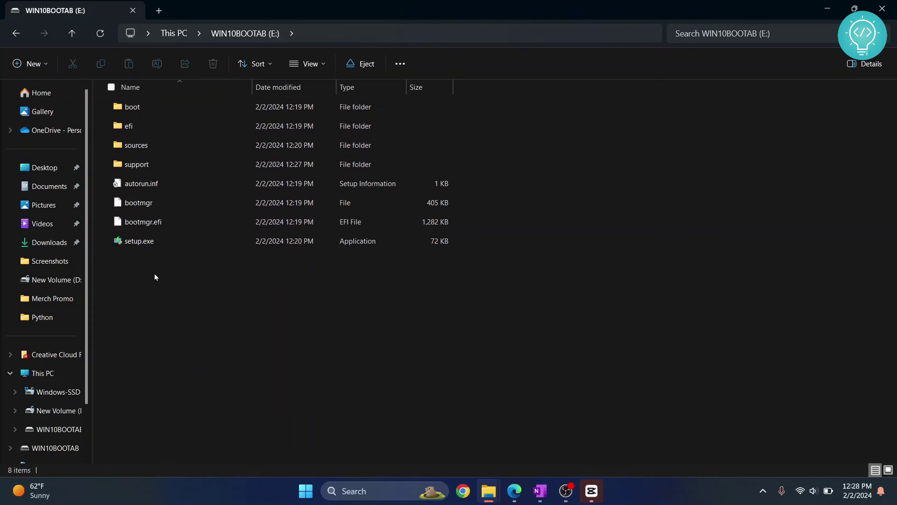
left_click(174, 34)
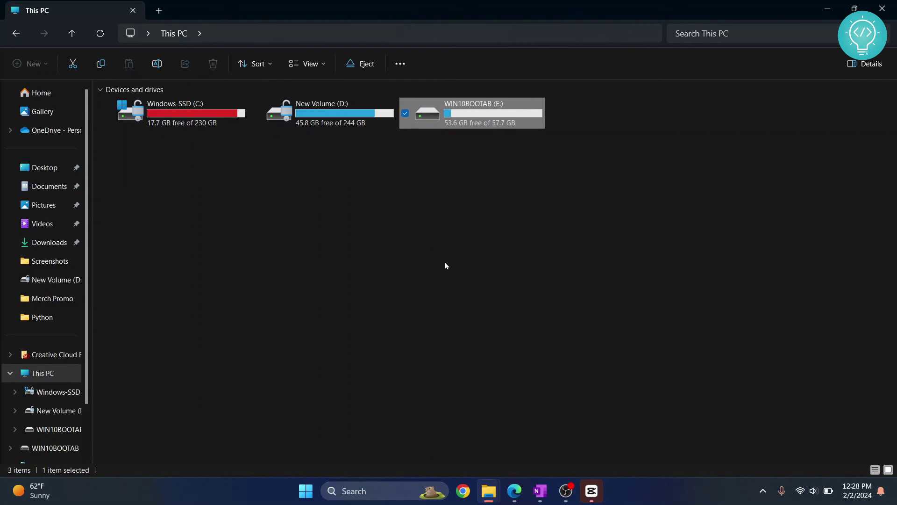